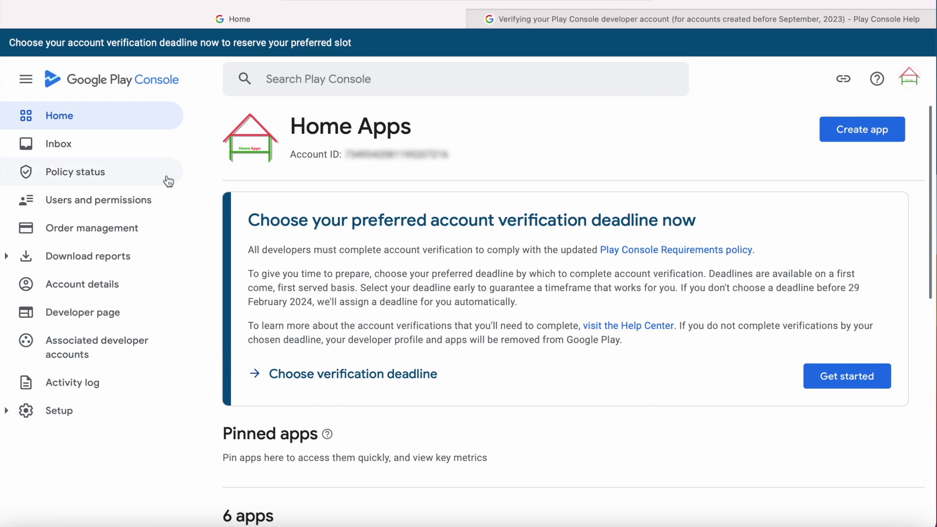
Read the deadline banner's first-come-first-served, 29 February 2024 cutoff and removal warnings.
left_click(61, 118)
left_click_drag(246, 220, 692, 216)
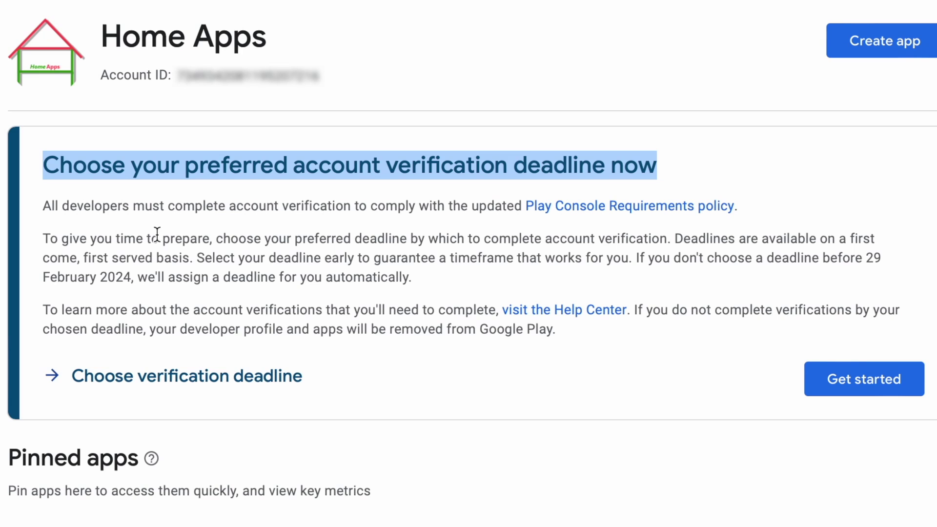
left_click(157, 233)
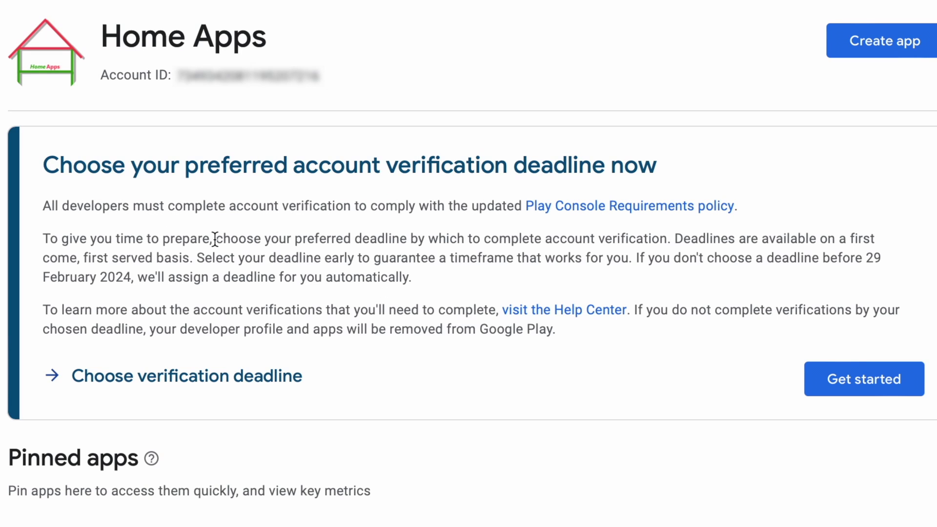
left_click_drag(217, 238, 676, 230)
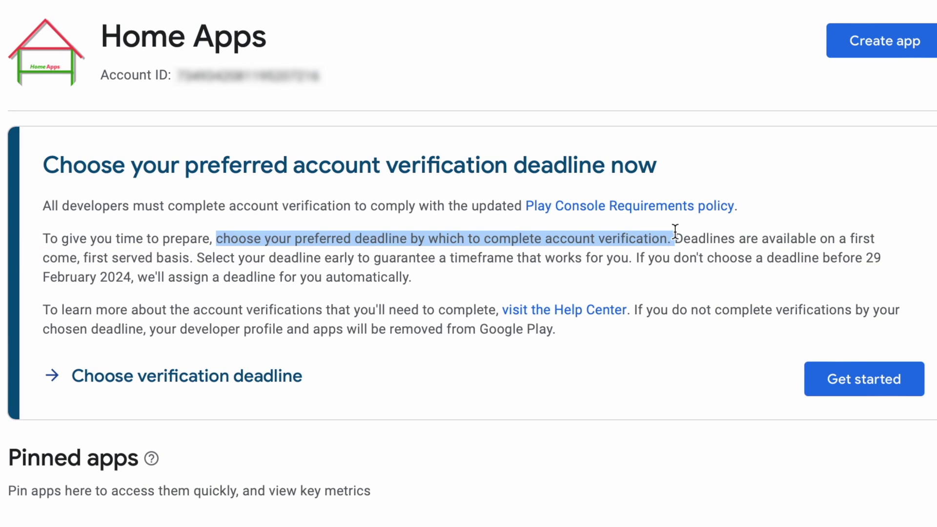
left_click(721, 248)
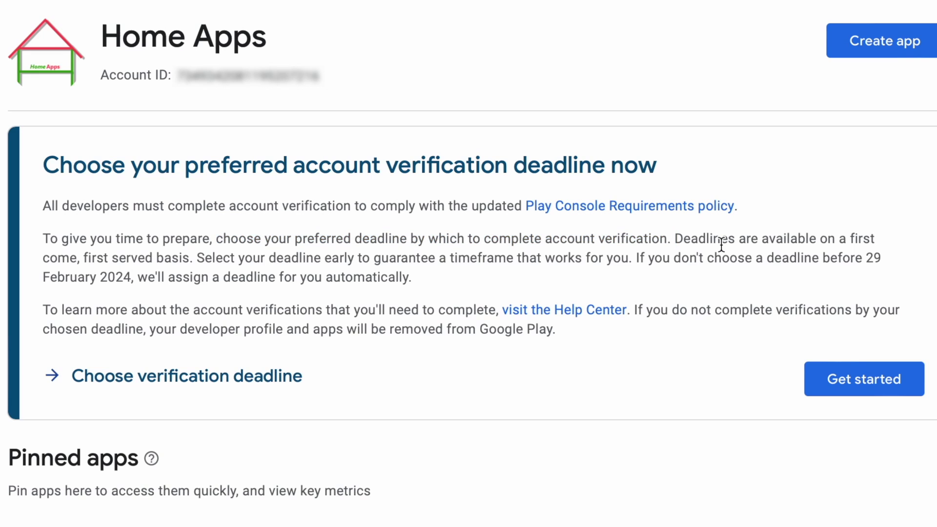
left_click_drag(675, 238, 190, 256)
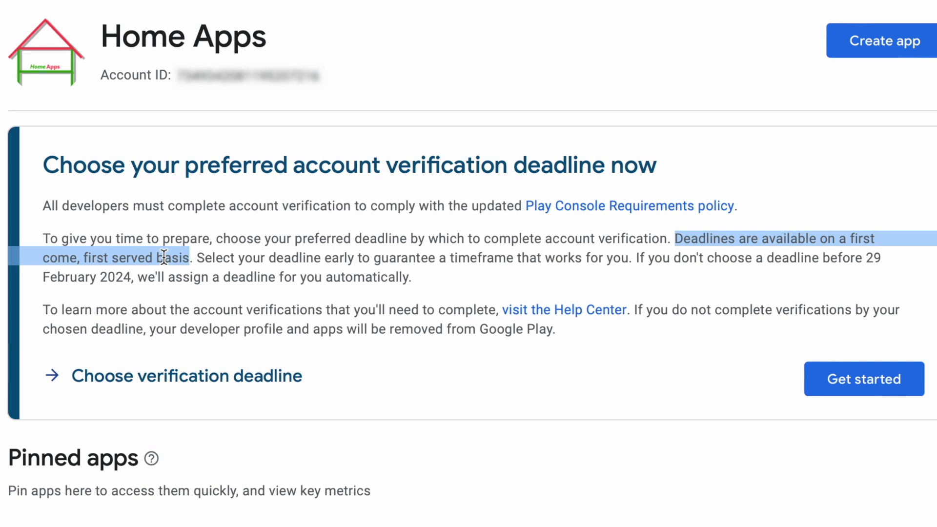
left_click(244, 259)
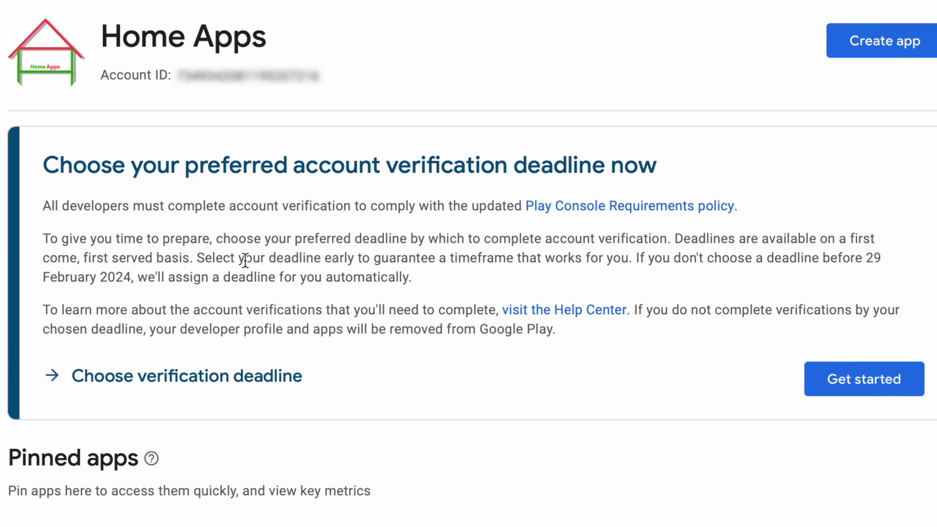
left_click_drag(197, 259, 773, 293)
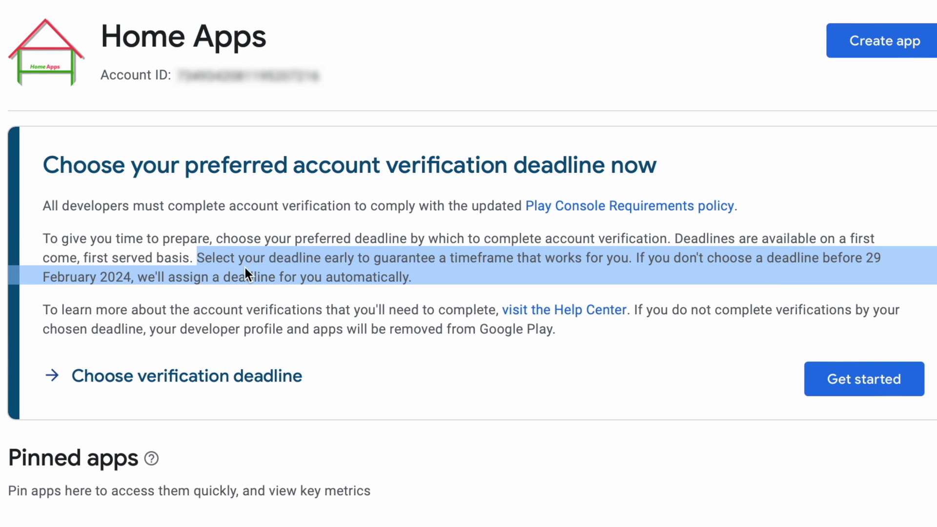
left_click(414, 277)
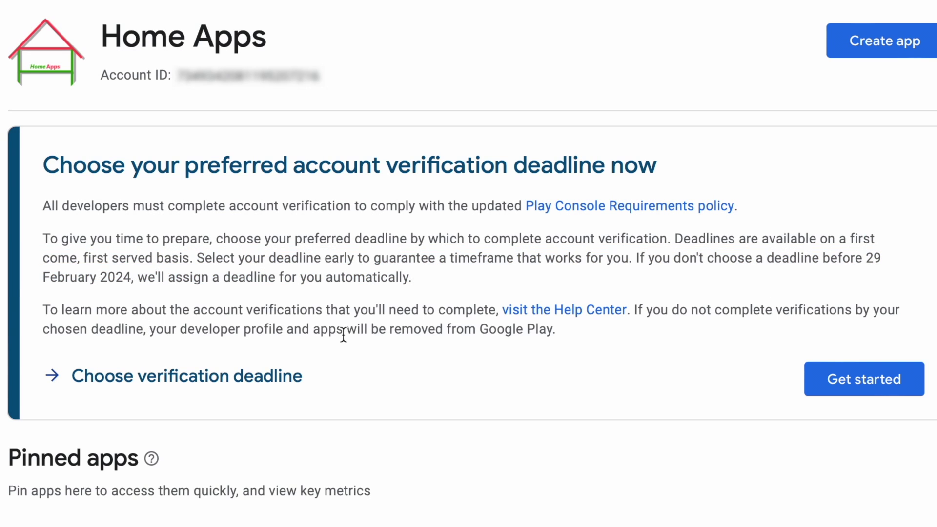
left_click_drag(635, 311, 645, 326)
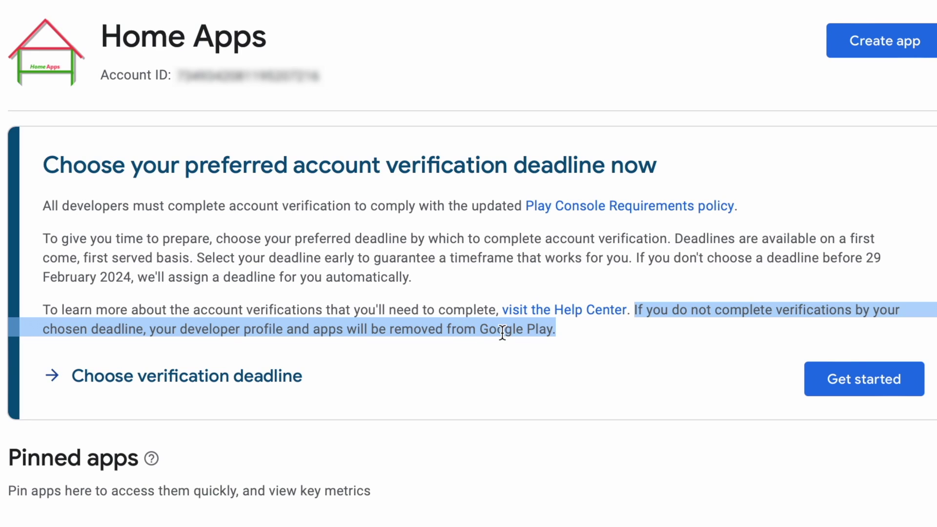
left_click(584, 327)
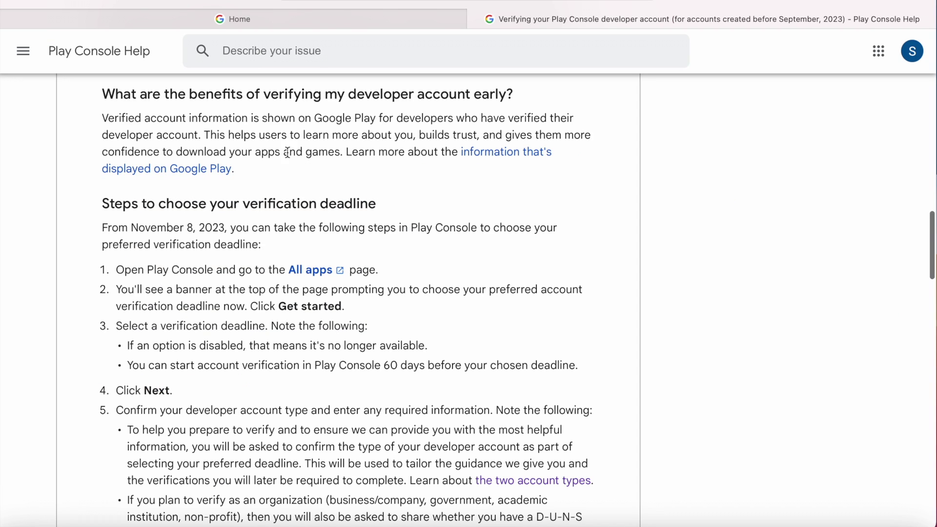
Read the 'benefits of verifying early' section, then return to the Play Console home page.
left_click_drag(102, 94, 518, 93)
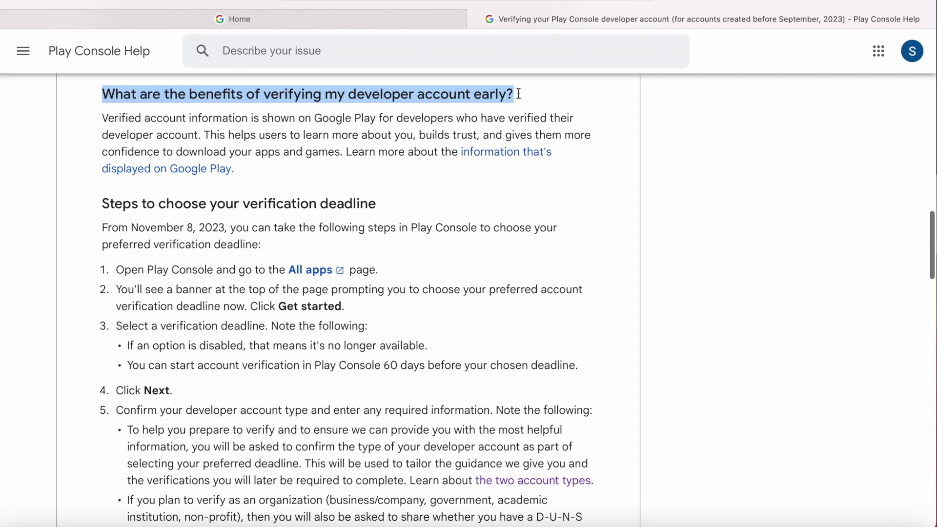
left_click(140, 132)
left_click_drag(104, 119, 342, 156)
left_click(202, 137)
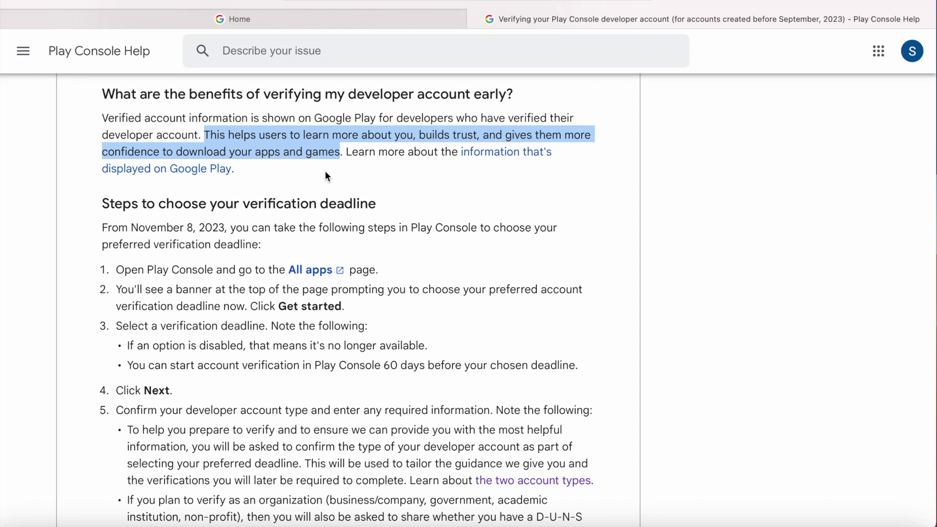
left_click(335, 183)
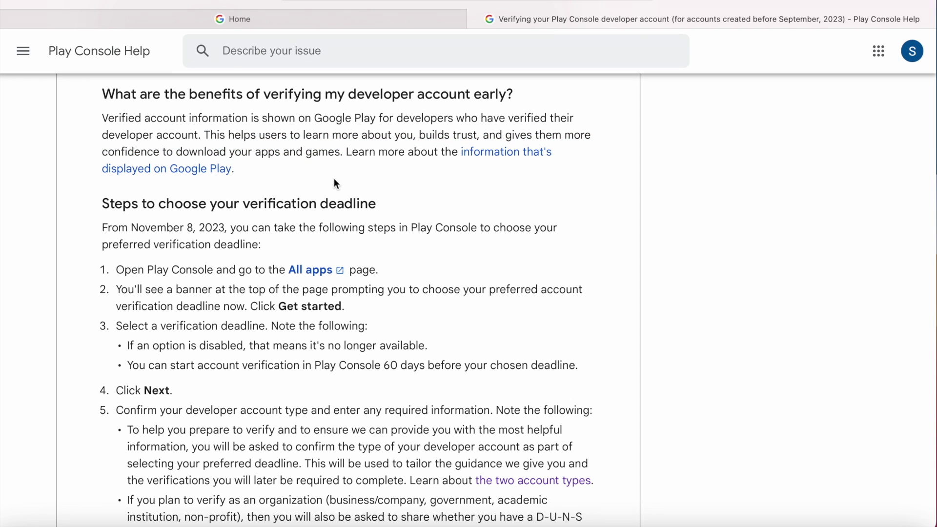
left_click(343, 19)
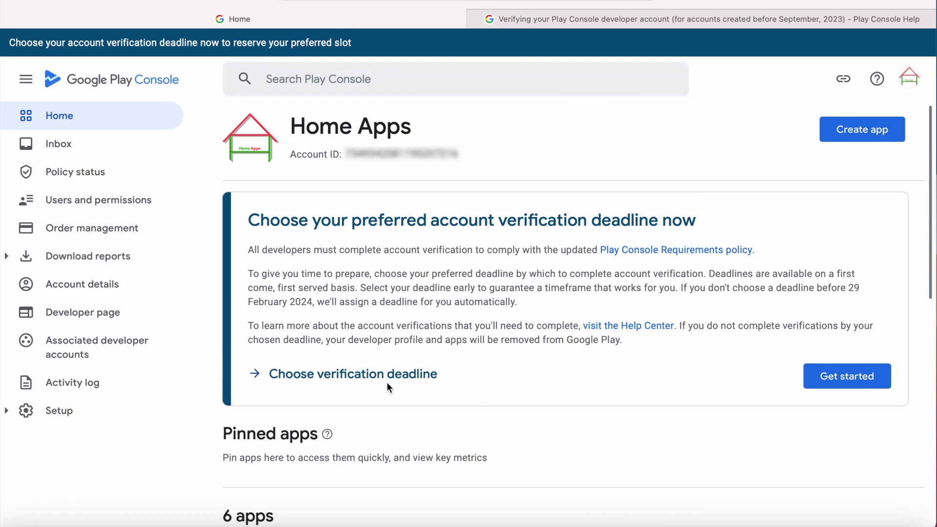
Open the 'First, choose a verification deadline' dialog from the home page banner.
left_click_drag(269, 374, 453, 374)
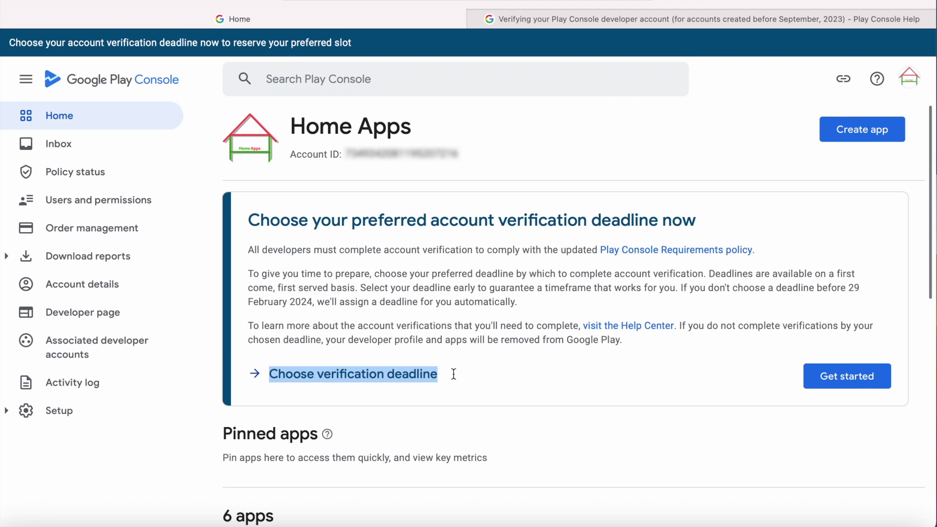
left_click(453, 373)
left_click(861, 377)
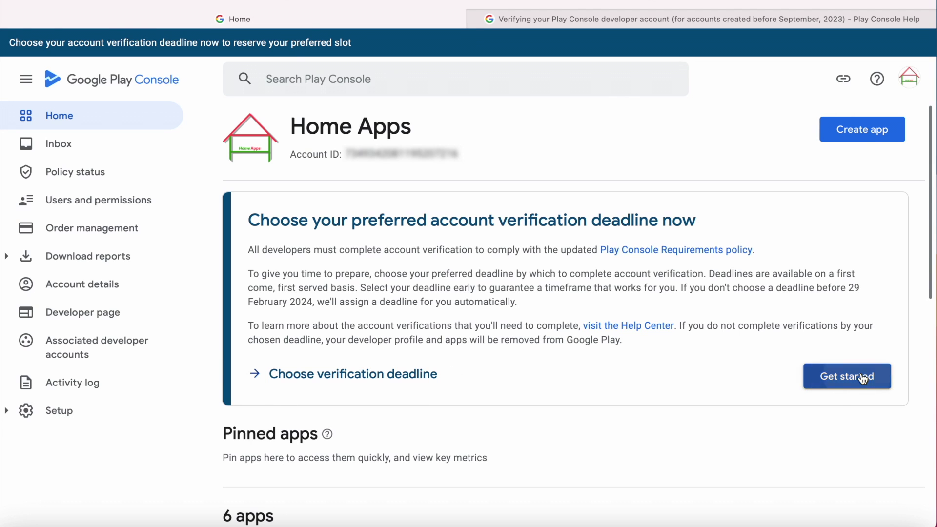
left_click_drag(16, 202, 300, 217)
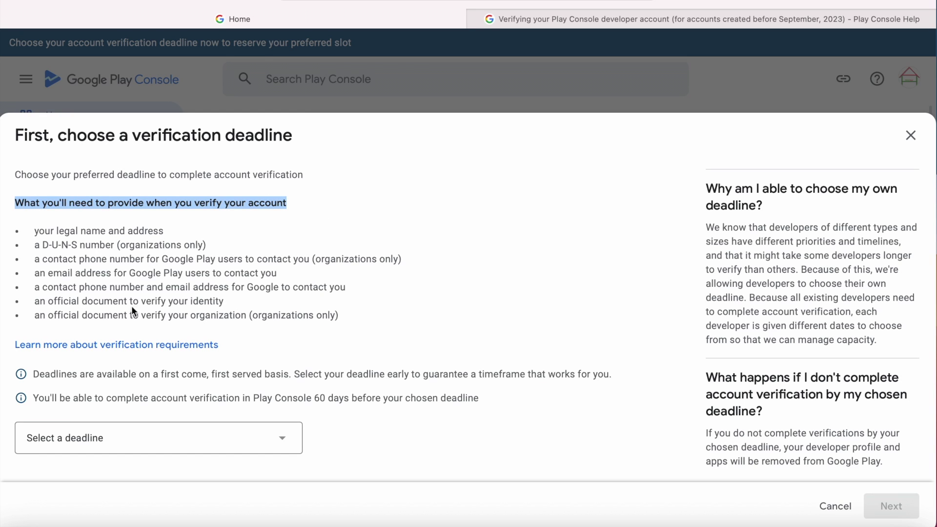
left_click(327, 232)
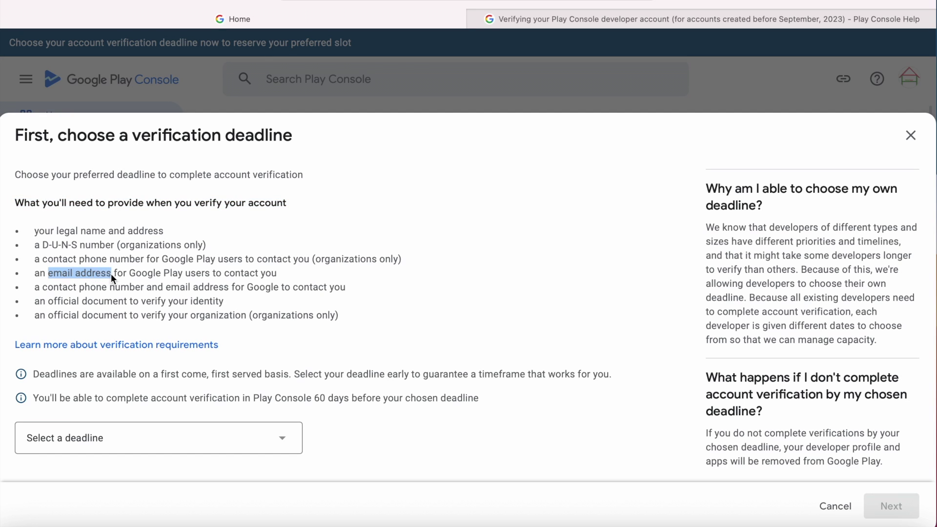
Review the contact phone/email, official document and organizations-only verification requirements.
left_click_drag(43, 285, 318, 292)
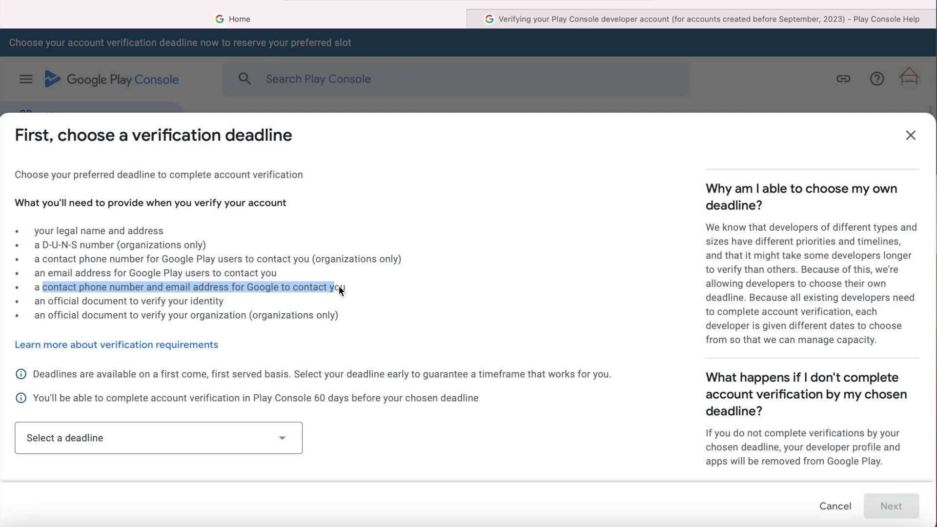
left_click_drag(35, 300, 83, 311)
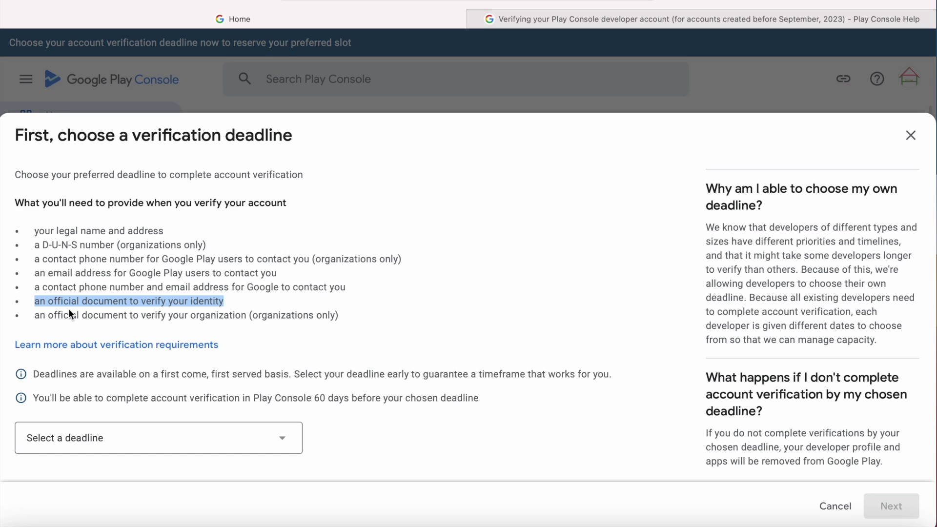
left_click(34, 314)
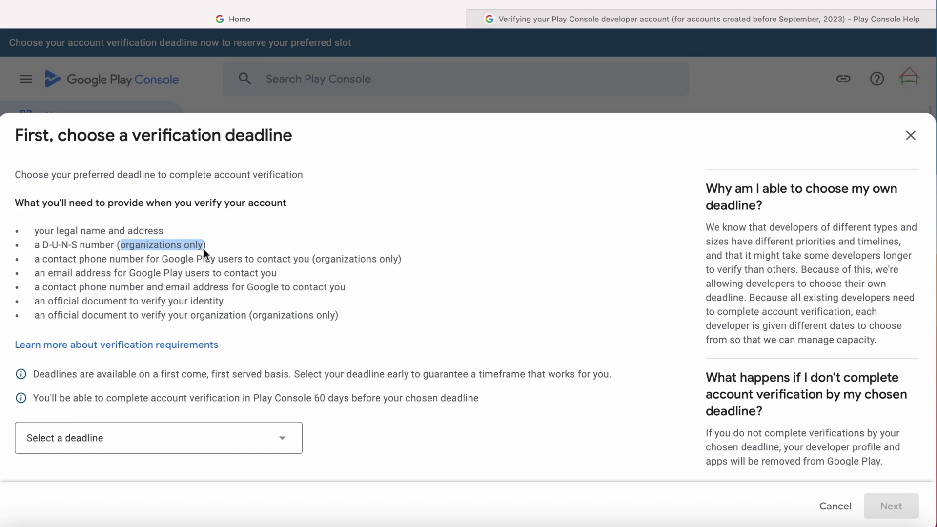
left_click(317, 260)
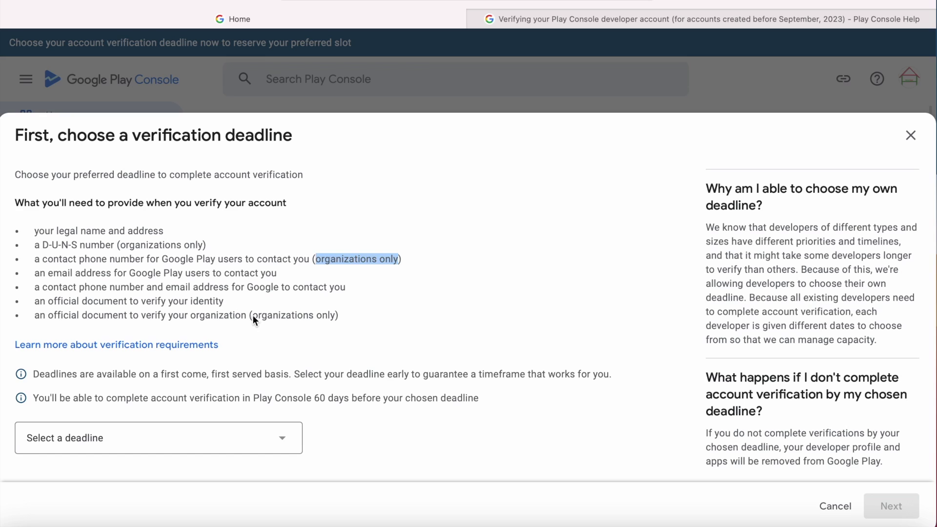
left_click_drag(254, 318, 292, 318)
left_click(335, 314)
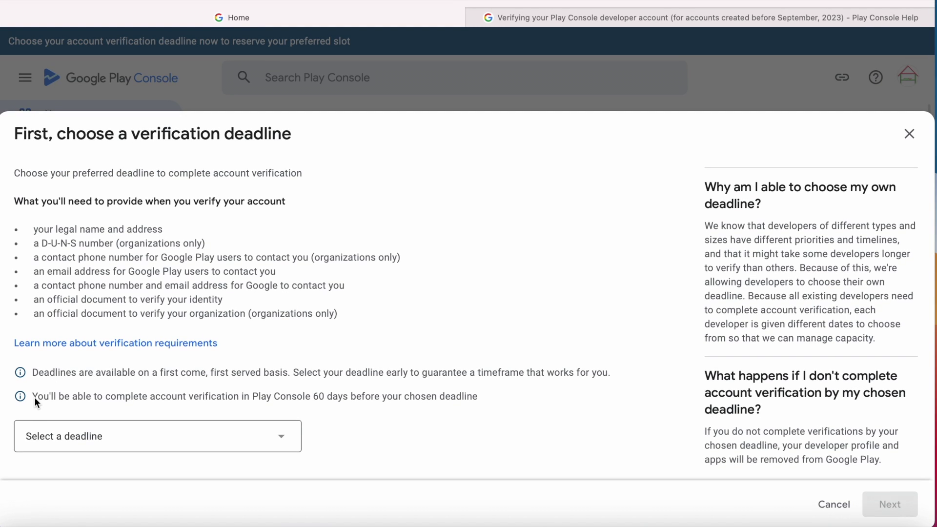
Read the note about verifying 60 days early and expand the deadline list.
left_click_drag(34, 397, 277, 399)
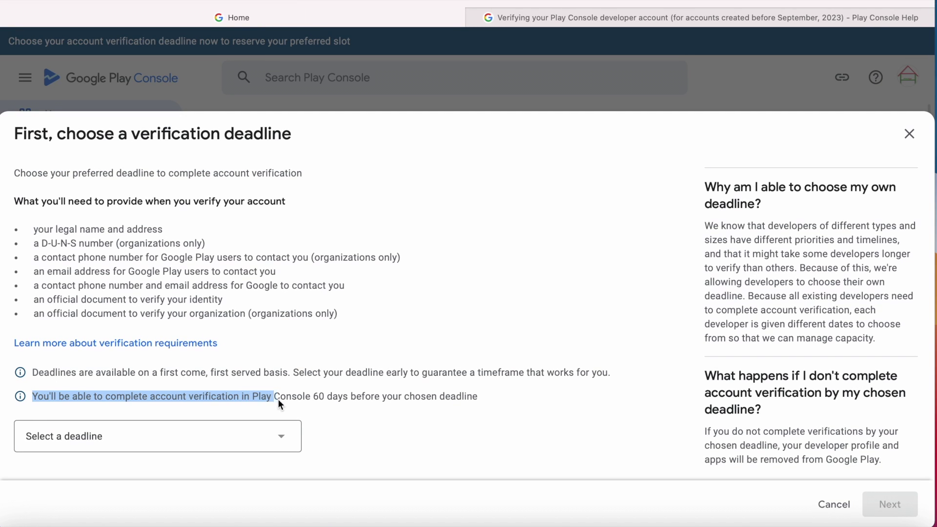
left_click_drag(332, 394, 494, 402)
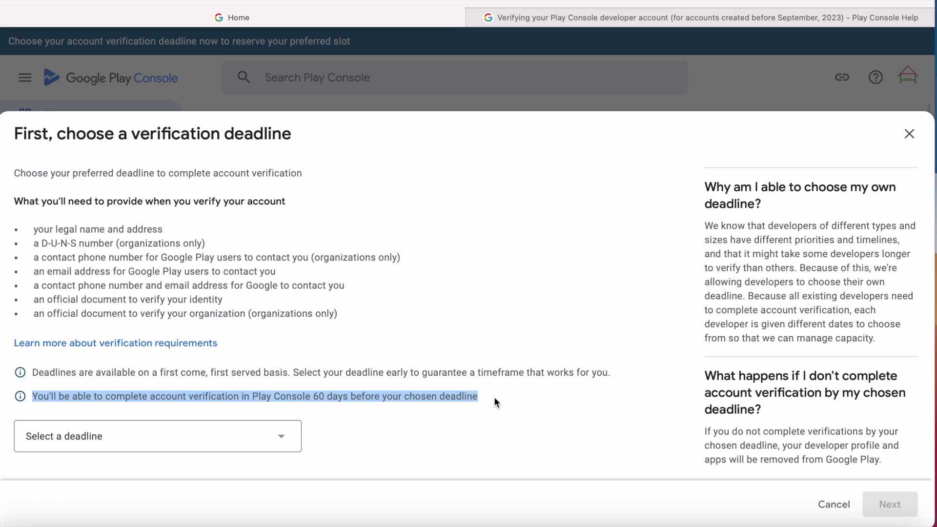
left_click(428, 403)
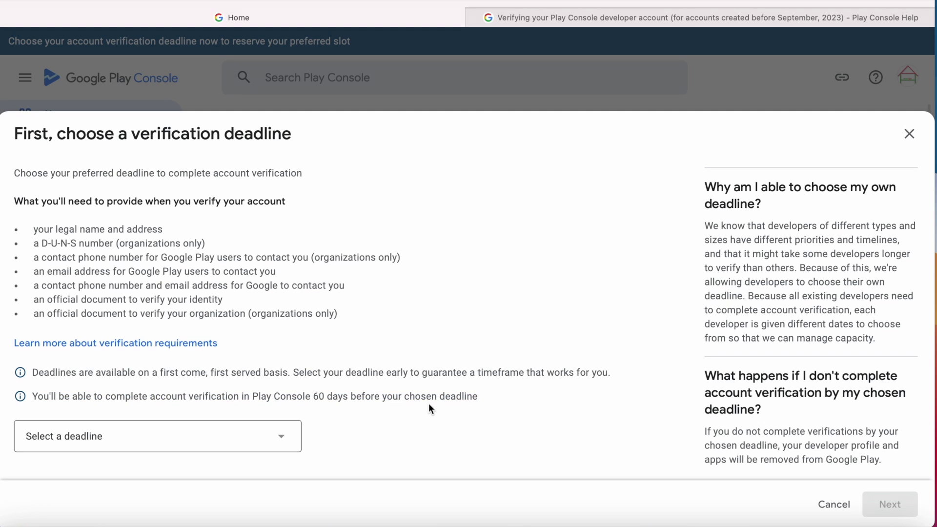
left_click(282, 441)
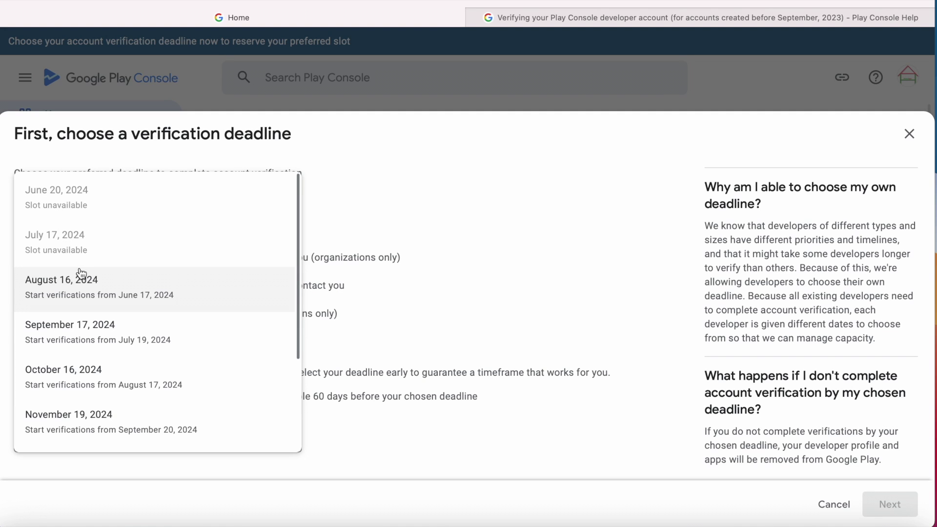
Select August 16, 2024 from the available deadlines and proceed.
scroll(81, 273, "down", 3)
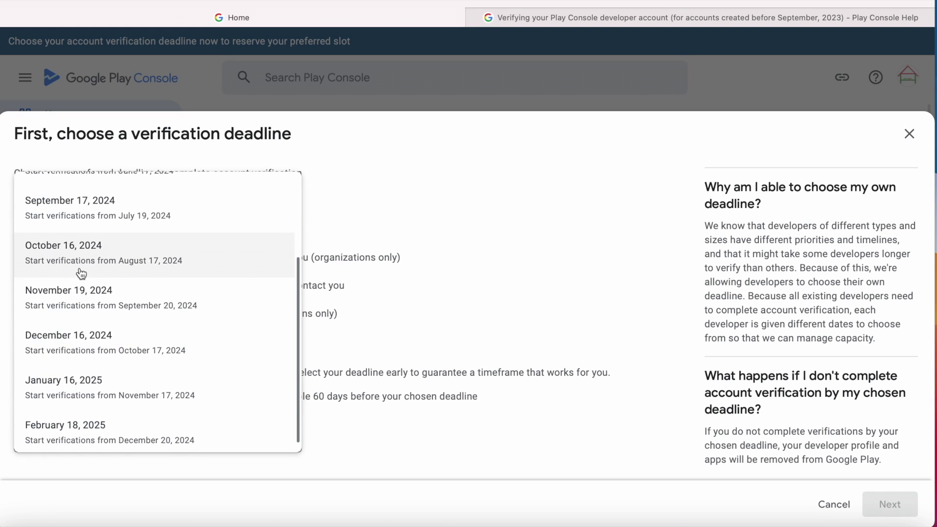
scroll(81, 275, "up", 3)
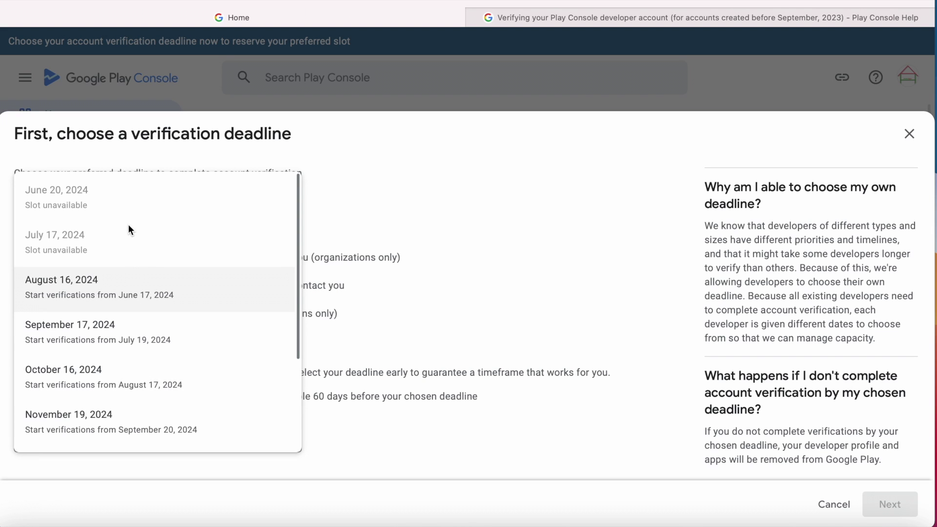
left_click(78, 282)
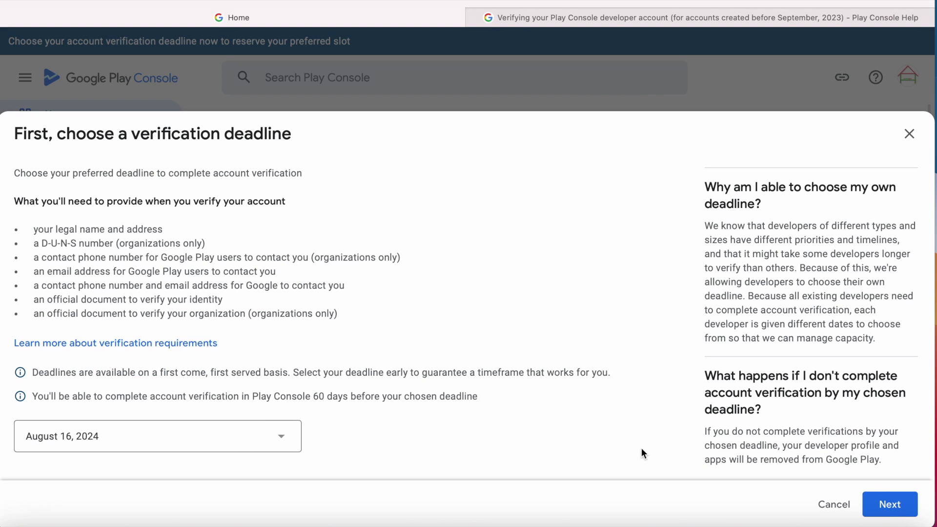
left_click(890, 505)
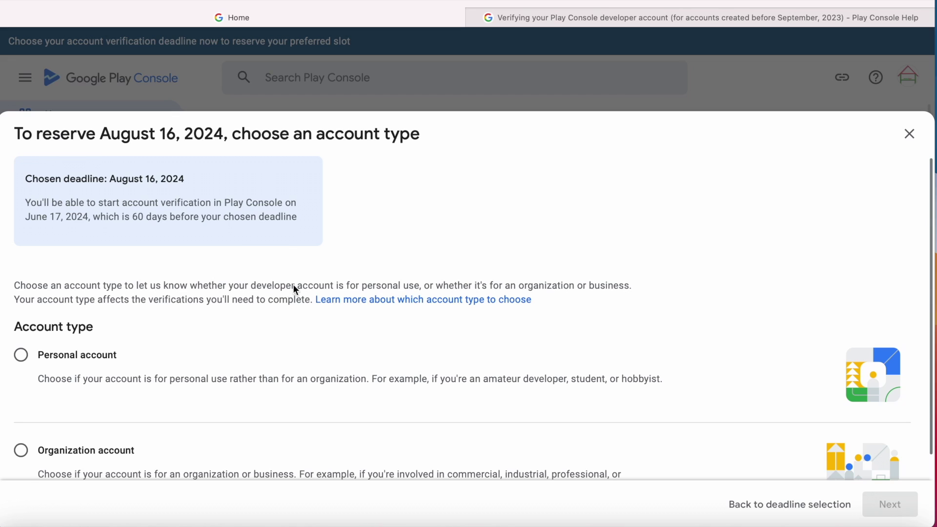
Choose Personal account type with India as the country, then proceed to review.
left_click(22, 357)
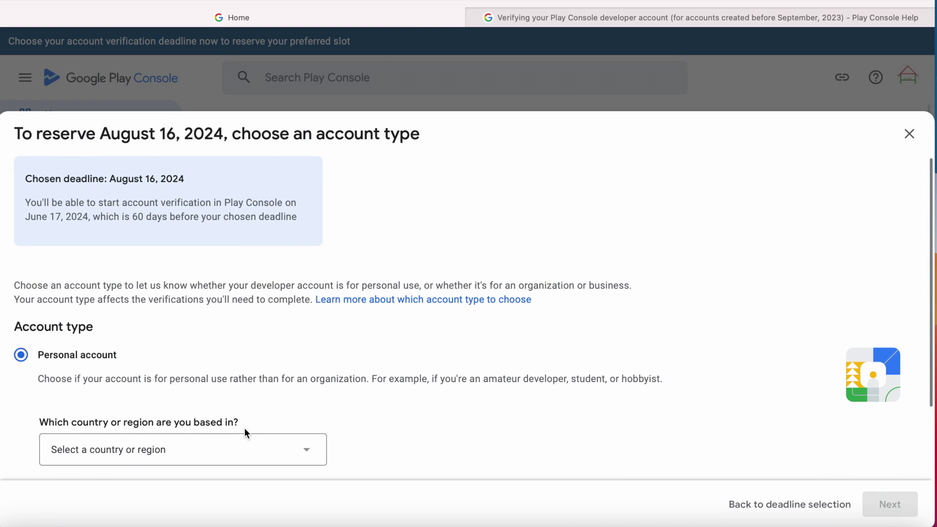
scroll(245, 432, "down", 2)
left_click(309, 378)
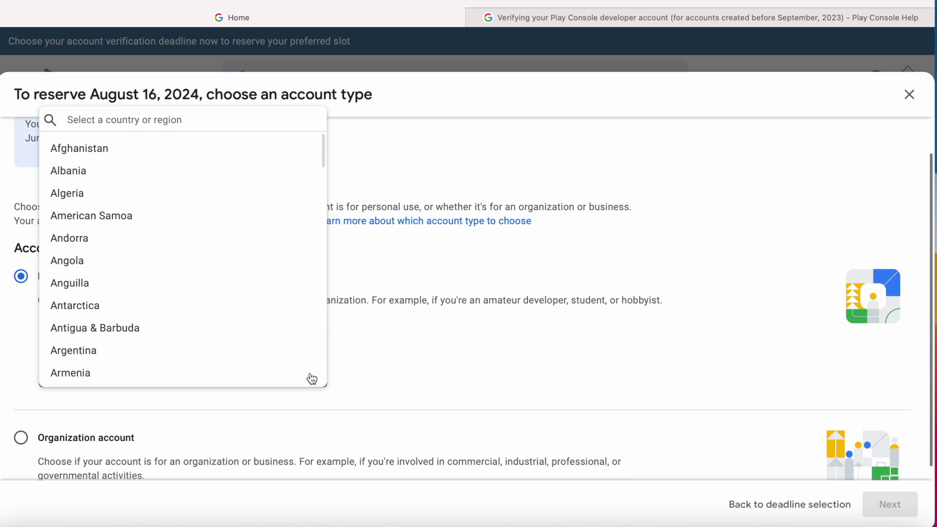
scroll(191, 328, "down", 15)
scroll(191, 328, "down", 1)
left_click(85, 357)
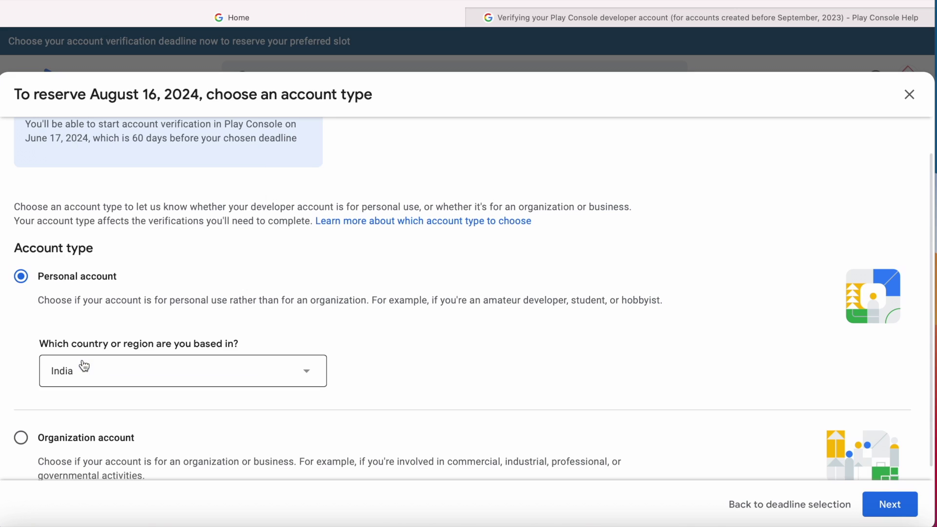
scroll(363, 346, "down", 1)
left_click(898, 504)
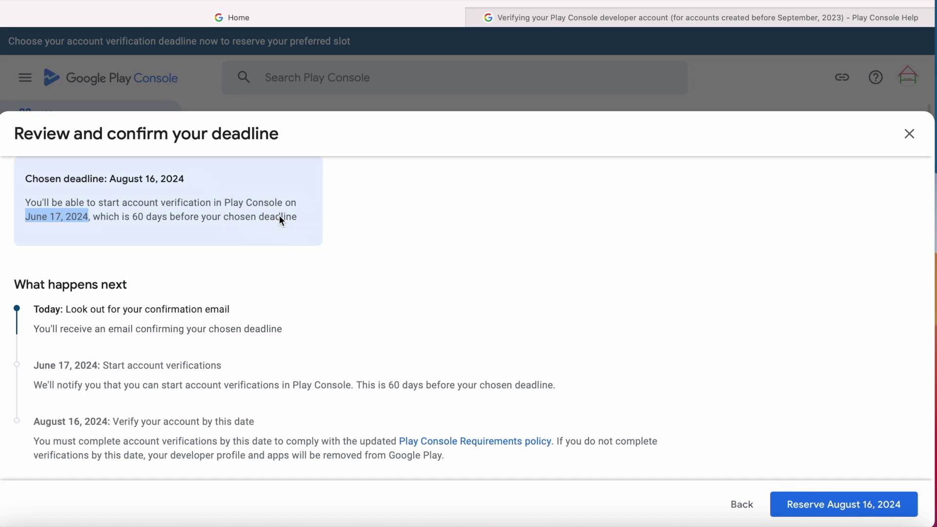
left_click(90, 374)
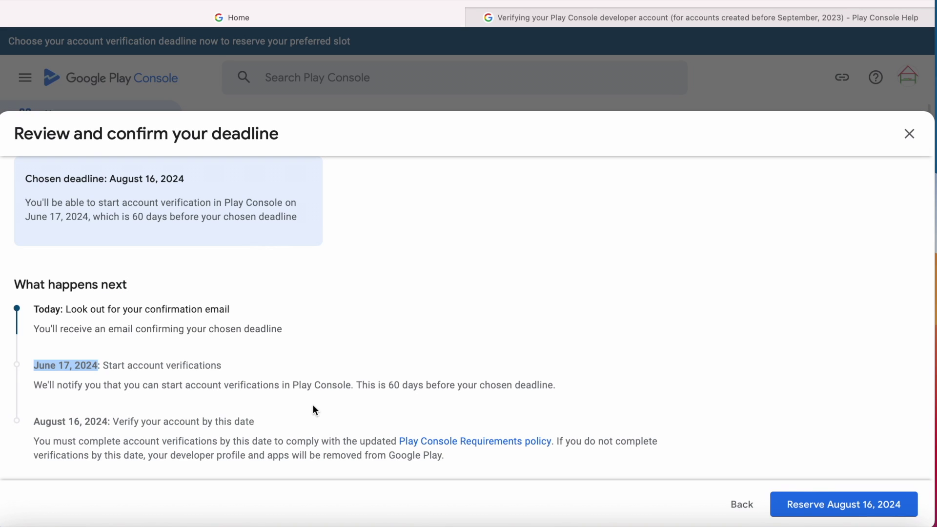
left_click(112, 420)
left_click_drag(35, 422, 108, 424)
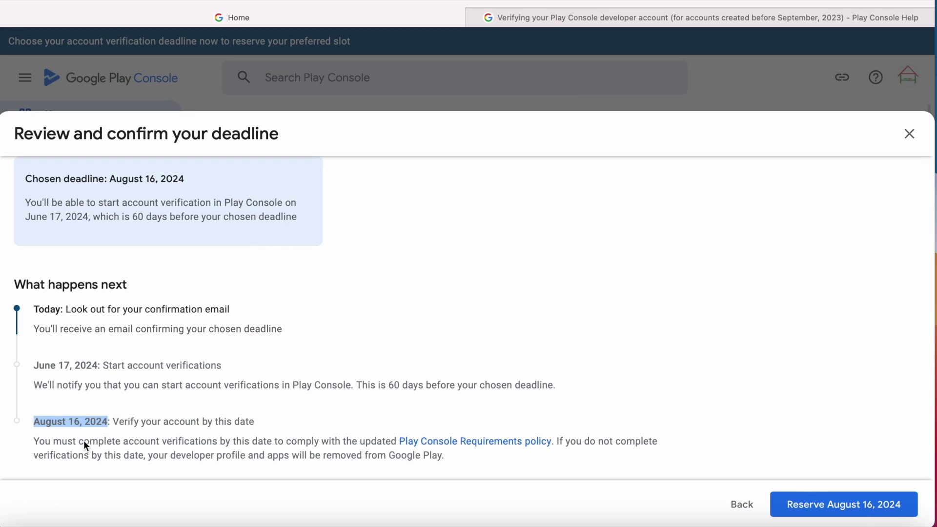
left_click_drag(557, 441, 577, 464)
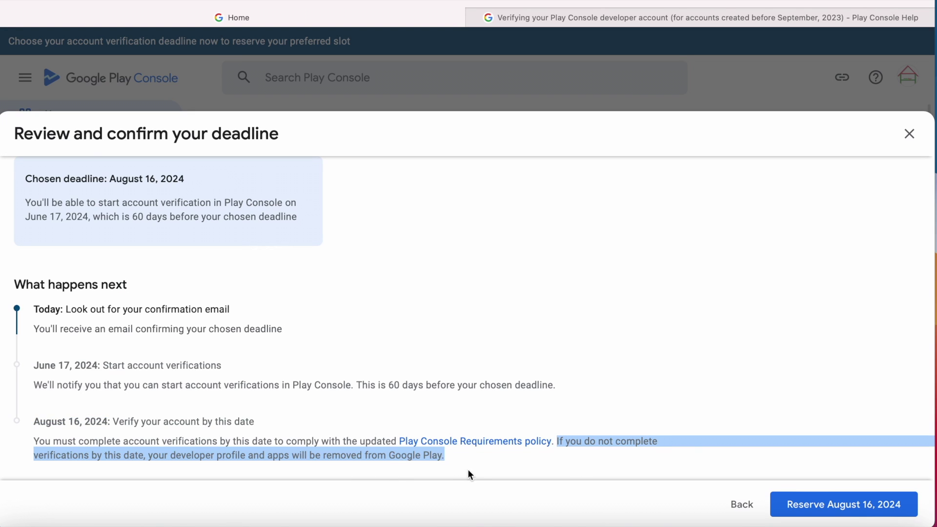
left_click(828, 508)
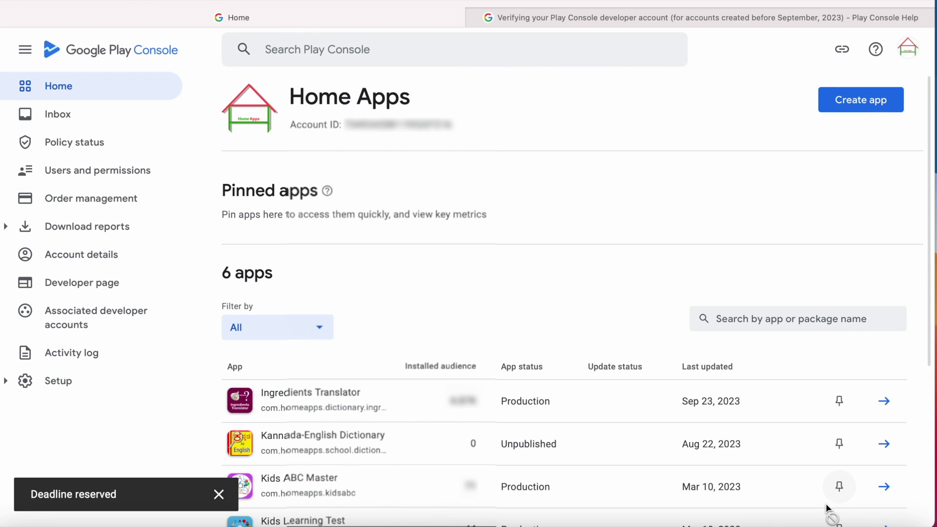